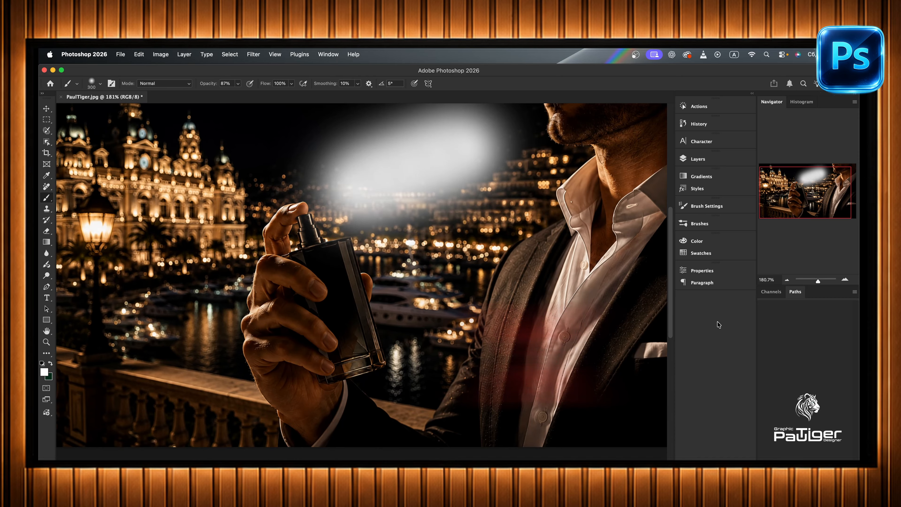
Create a new empty layer above the Background and set the soft round brush size to 396 px
click(687, 160)
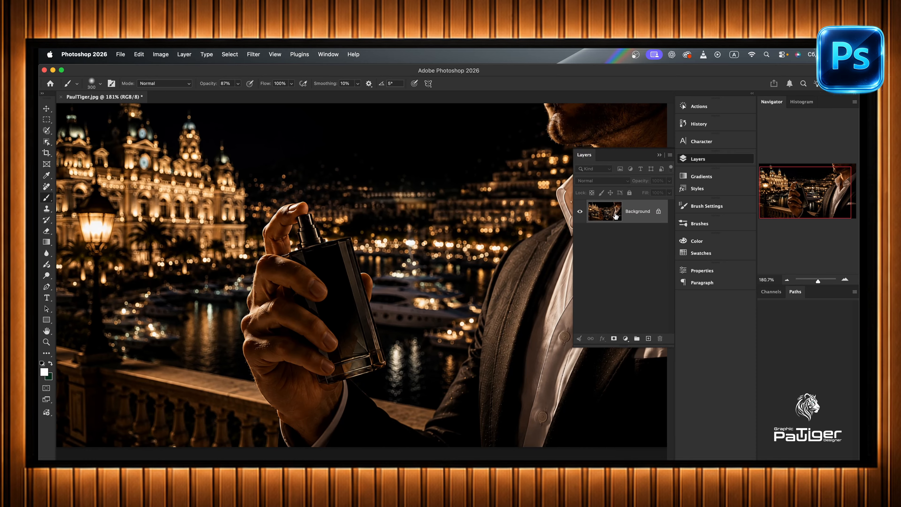
click(648, 339)
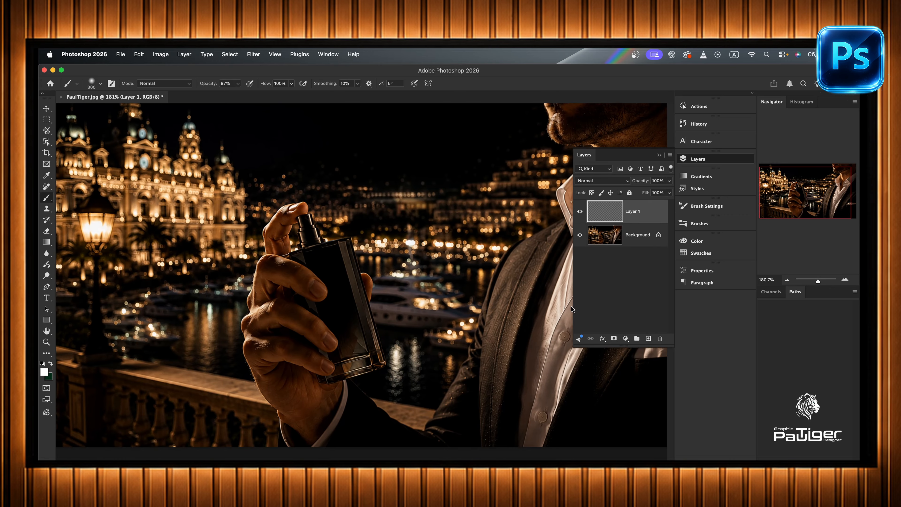
click(91, 84)
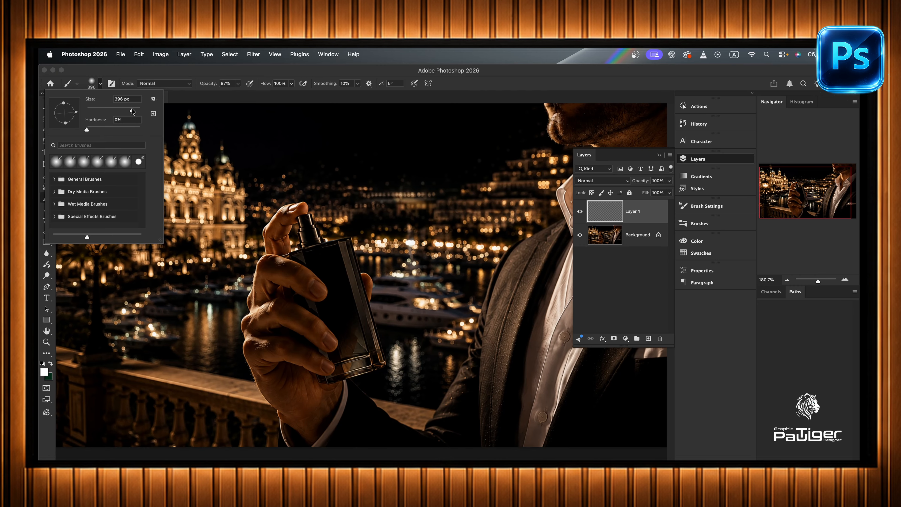
drag(132, 109, 132, 110)
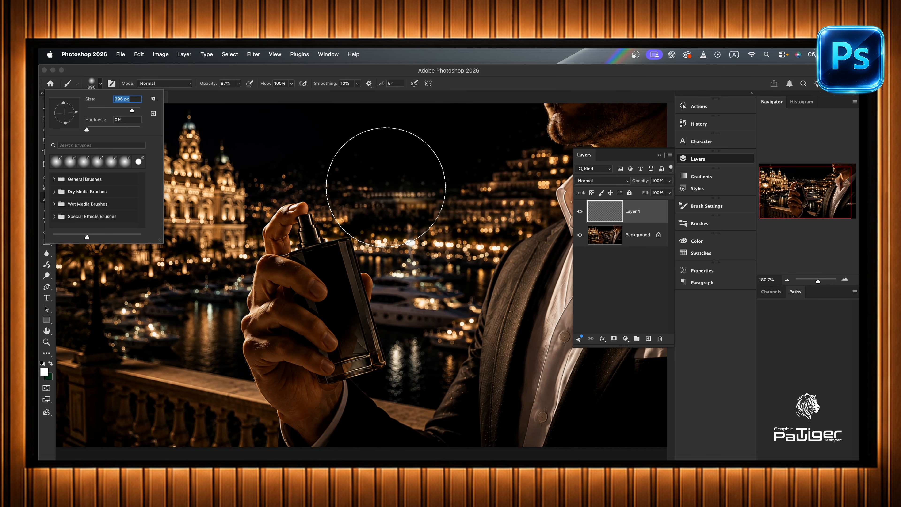
Paint a single soft white (ffffff) dab in the dark sky above and beside the perfume bottle
click(44, 373)
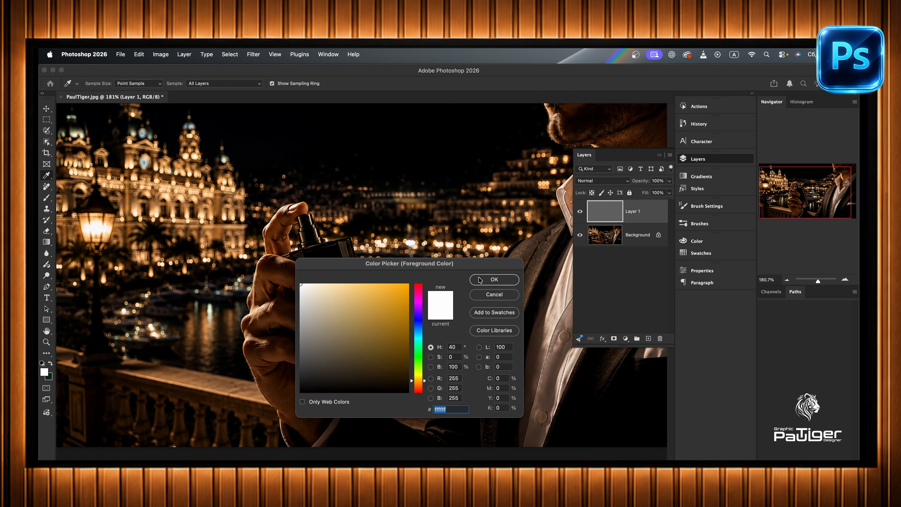
click(494, 279)
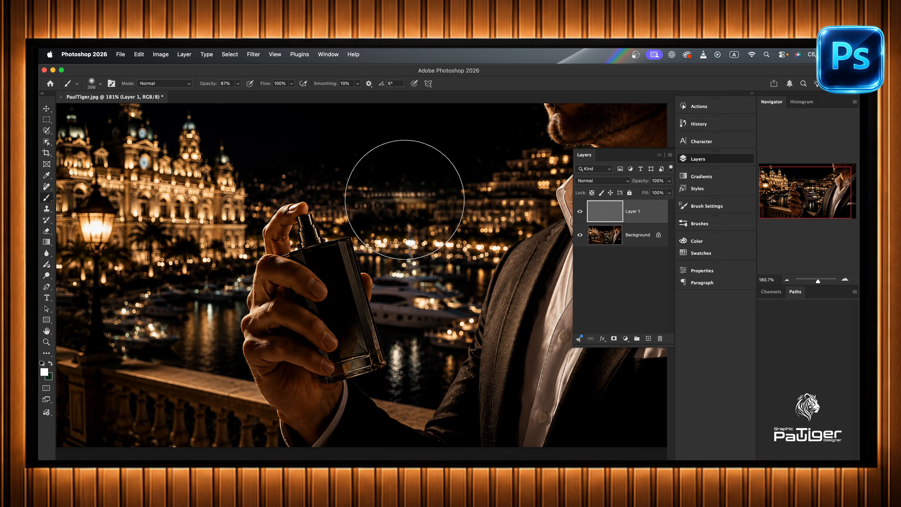
click(404, 200)
click(658, 155)
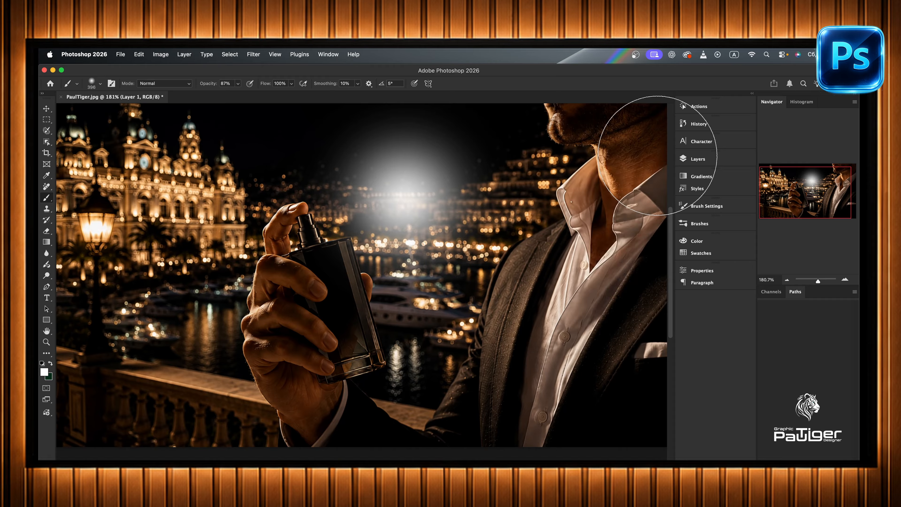
Change the blend mode of the white dab's layer, Layer 1, to Dissolve
click(45, 109)
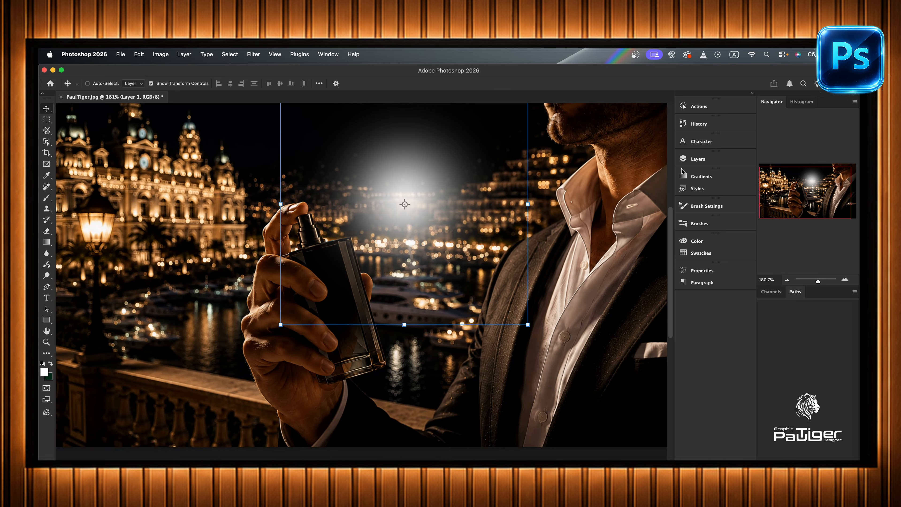
click(697, 160)
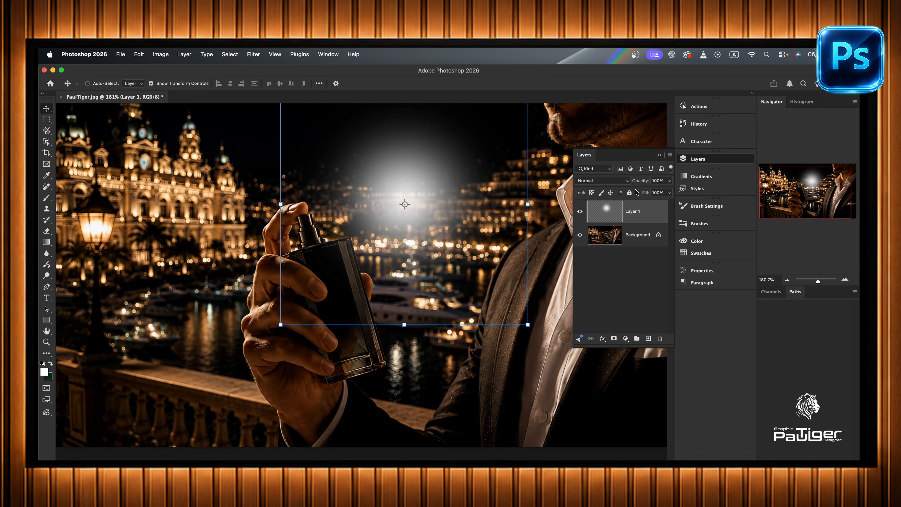
click(603, 181)
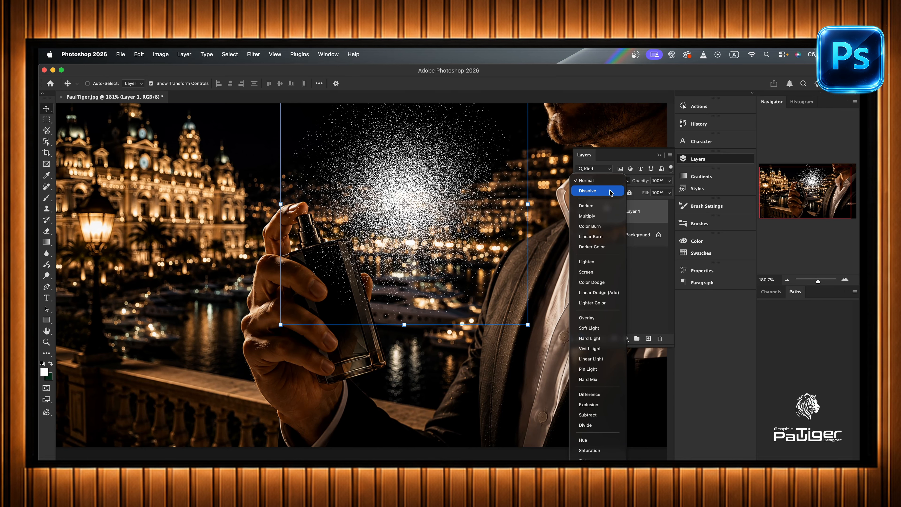
click(610, 193)
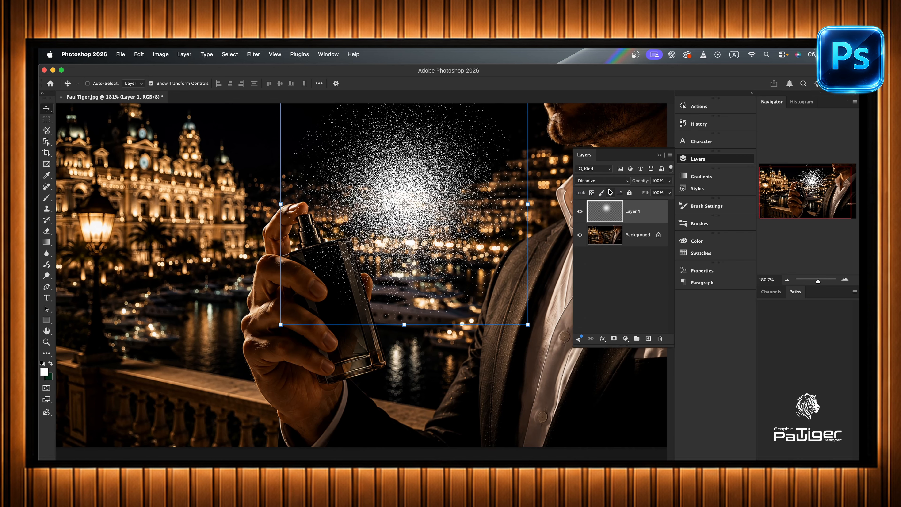
click(659, 155)
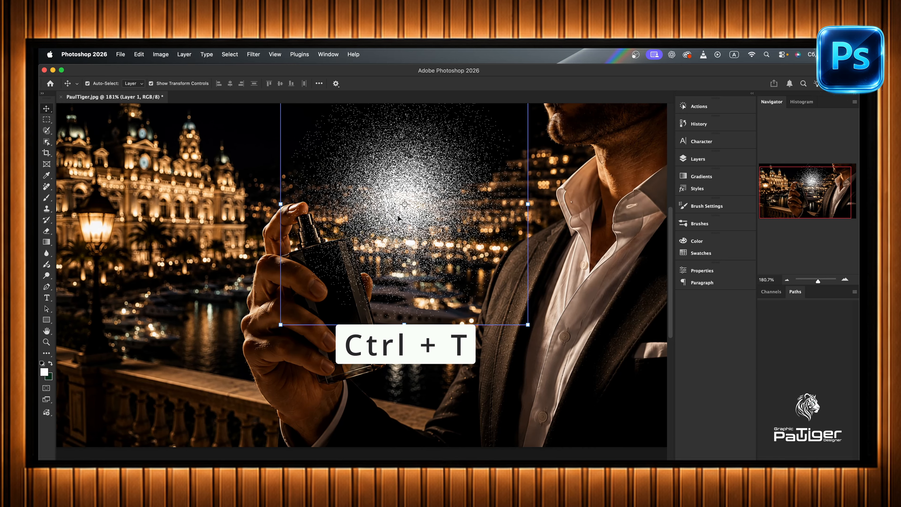
Apply a Perspective transform to the dissolved dab, crossing its sides over to form an hourglass-shaped spray
key(ctrl+t)
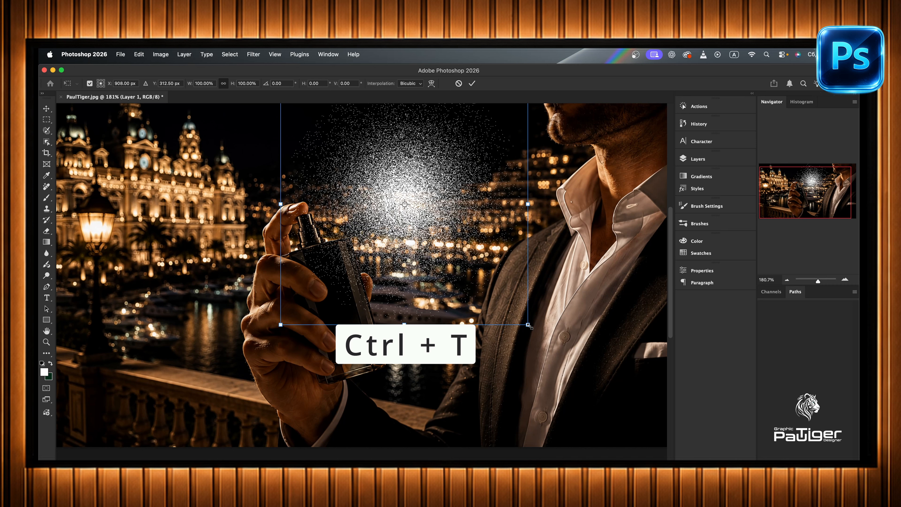
right_click(432, 201)
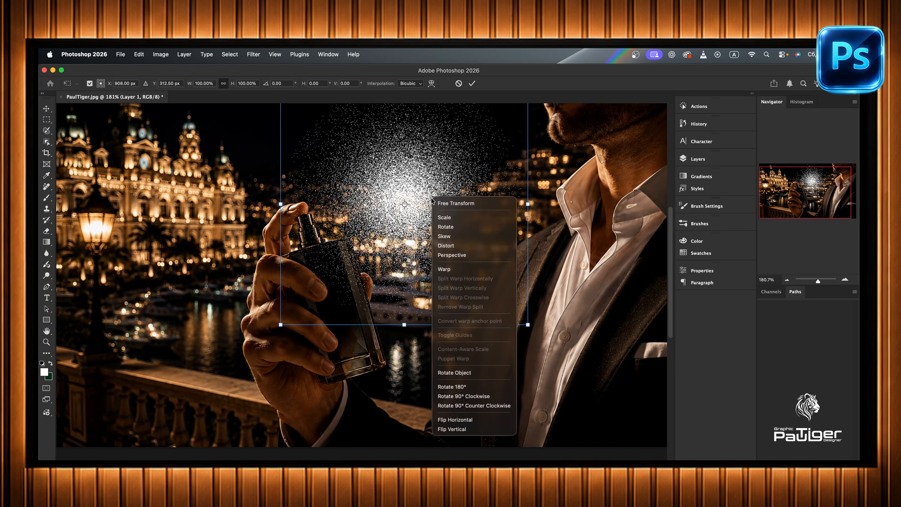
click(456, 256)
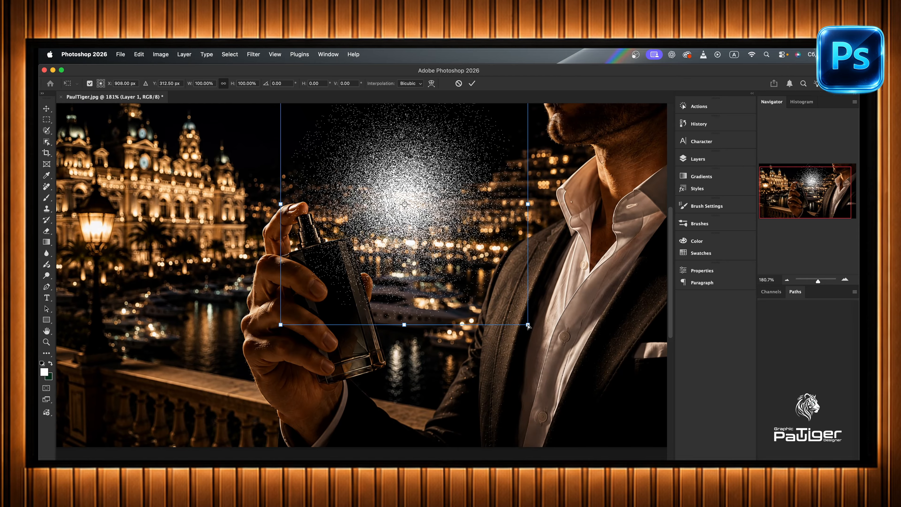
drag(528, 324, 278, 302)
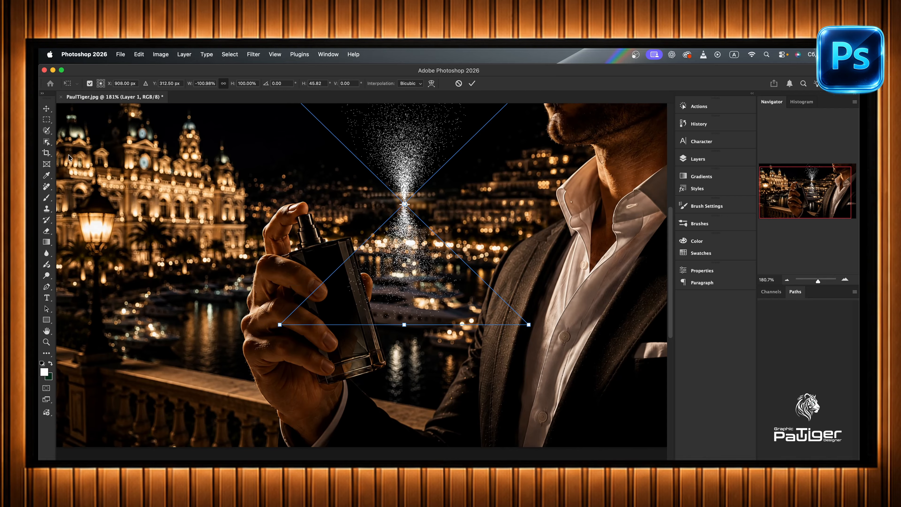
Select the lower half of the hourglass spray with a rectangular marquee, delete it and deselect
click(44, 122)
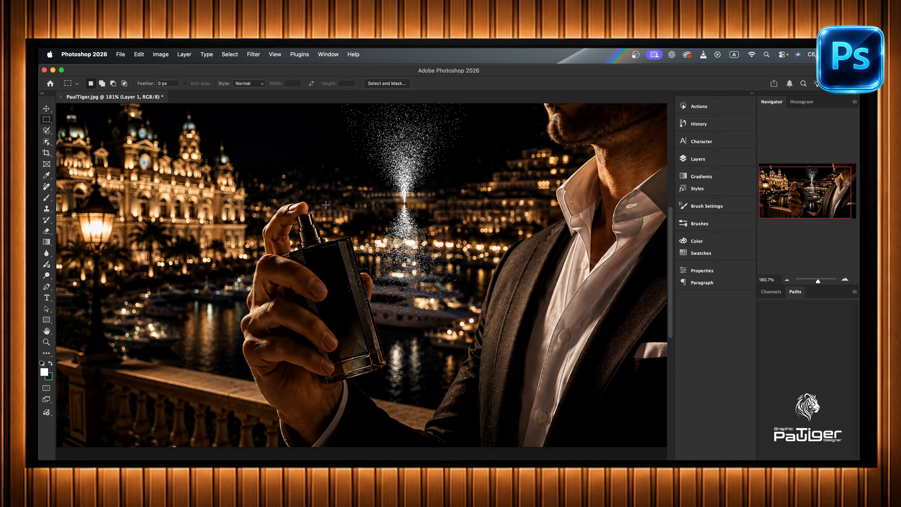
drag(329, 205, 479, 334)
key(Delete)
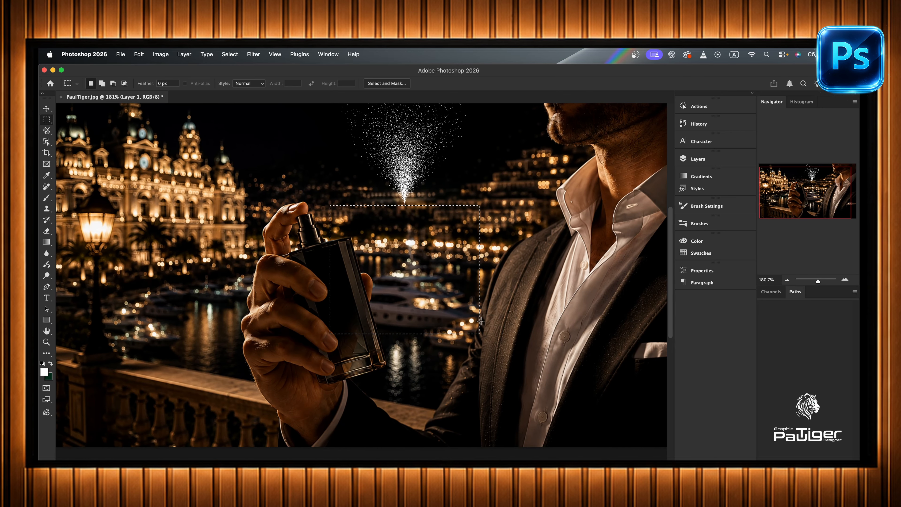
click(47, 108)
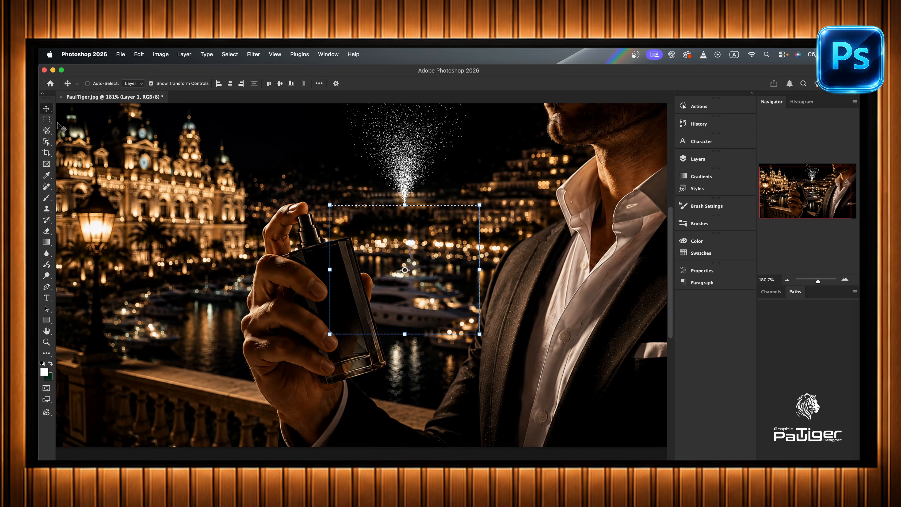
click(47, 120)
click(152, 163)
Rotate the spray cone about 72° clockwise and position its tip at the bottle's nozzle
click(46, 108)
drag(407, 141, 407, 197)
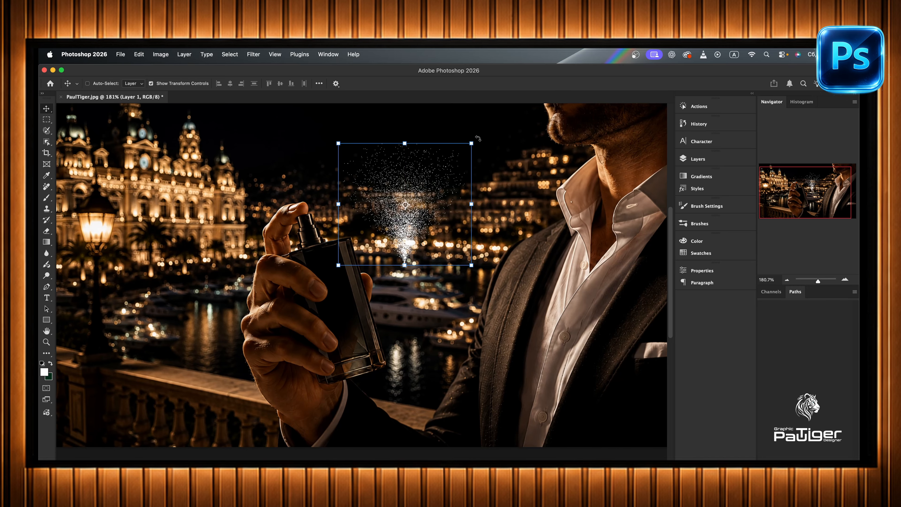
mouse_move(478, 139)
mouse_down()
mouse_move(515, 206)
mouse_move(513, 253)
mouse_up()
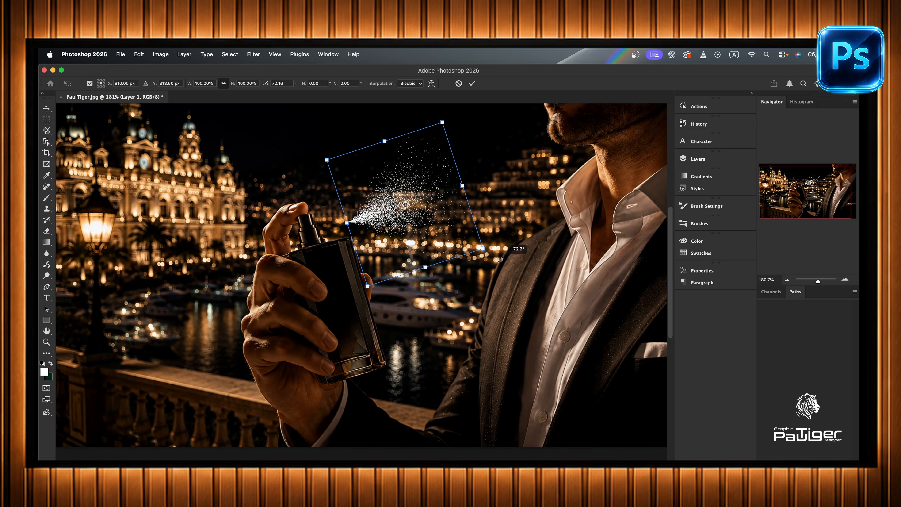
drag(447, 231, 411, 227)
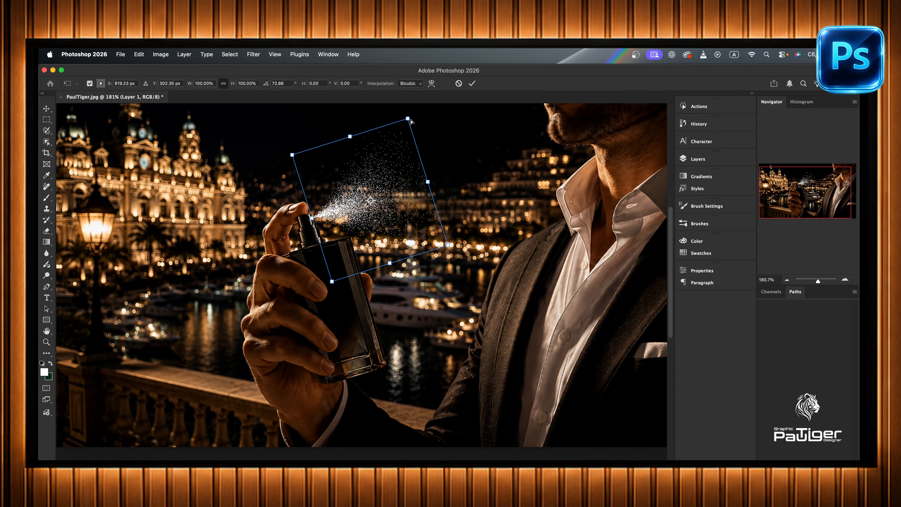
Stretch the spray to about 251% of its length toward the man's neck, skew it about -3.8° and apply the transform
mouse_move(408, 120)
mouse_down()
mouse_move(430, 120)
mouse_move(419, 122)
mouse_up()
key(super+z)
drag(428, 181, 611, 146)
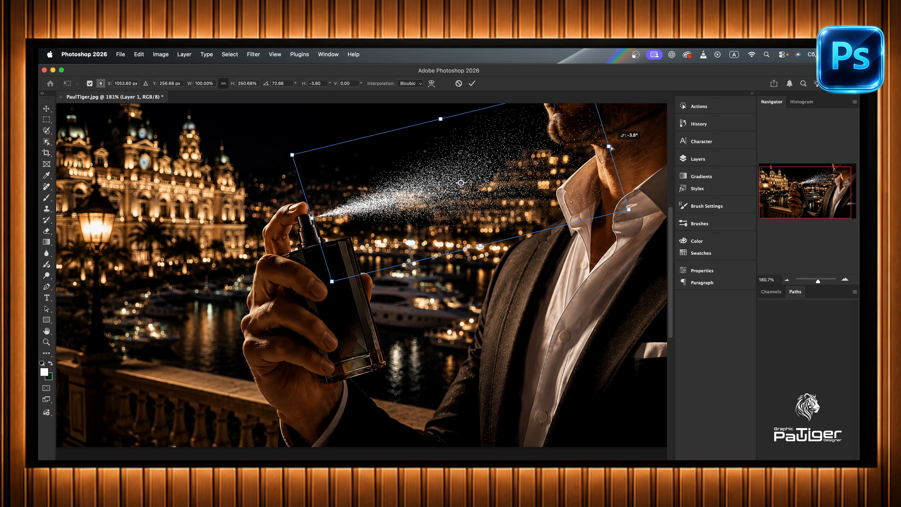
click(698, 160)
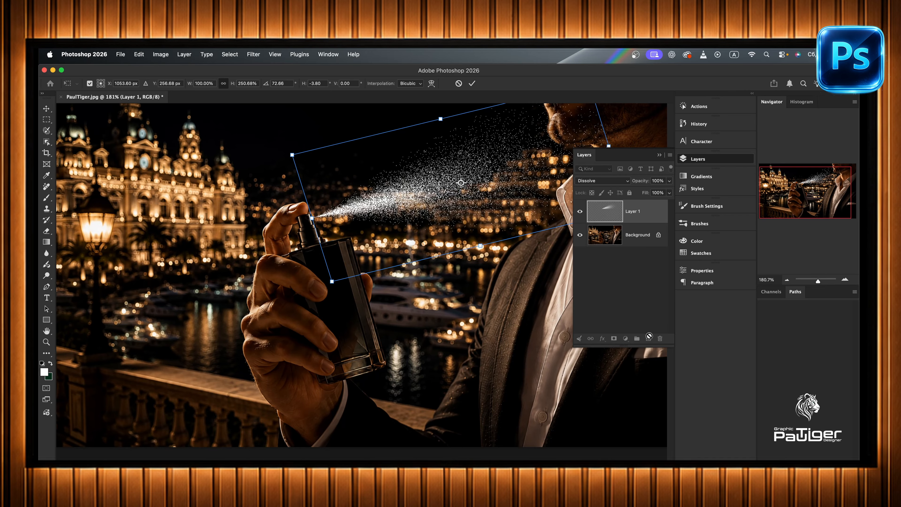
key(Return)
Create a new layer above the spray layer and clip it to Layer 1
click(645, 287)
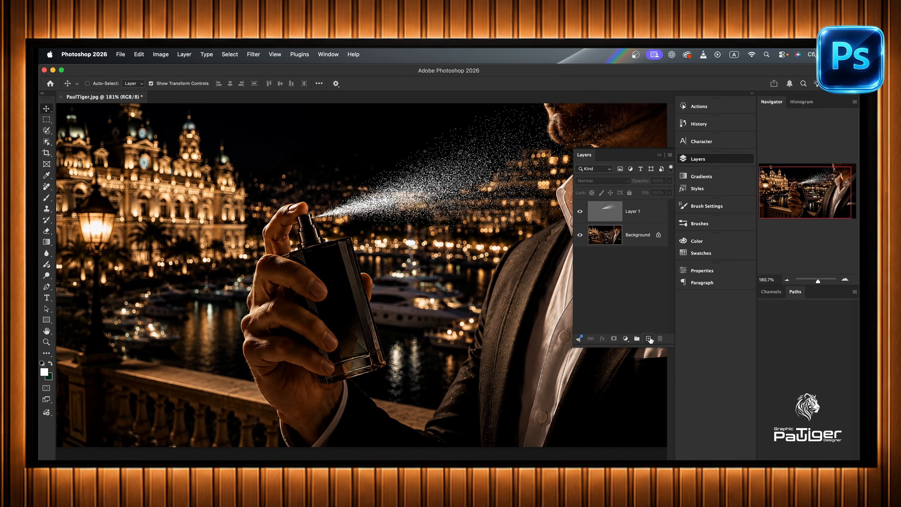
click(649, 339)
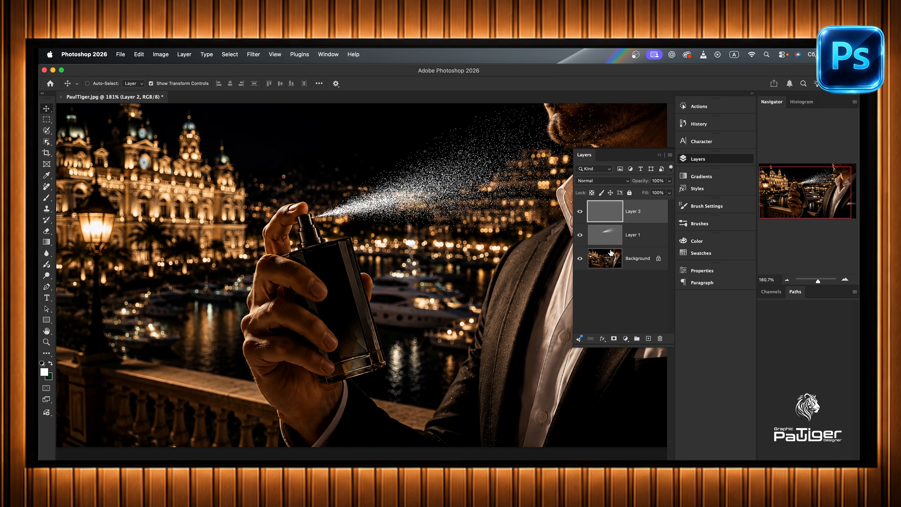
alt+click(606, 220)
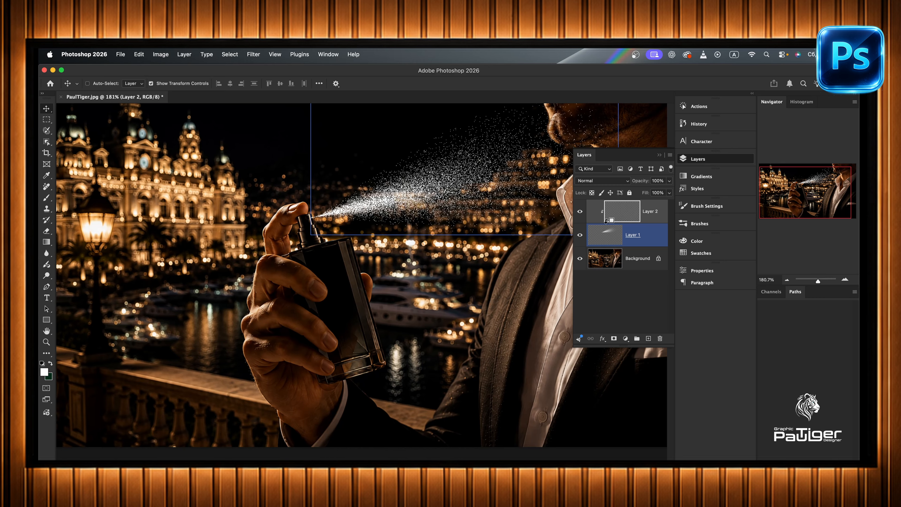
Paint orange (ffa800) on the clipped layer over the lower outer part of the spray using the Brush tool
click(49, 198)
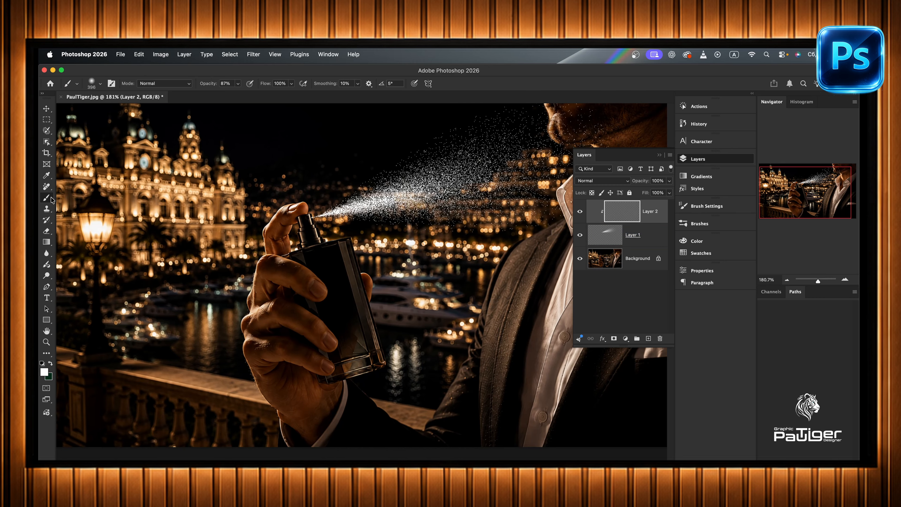
click(44, 372)
click(376, 288)
drag(377, 288, 440, 274)
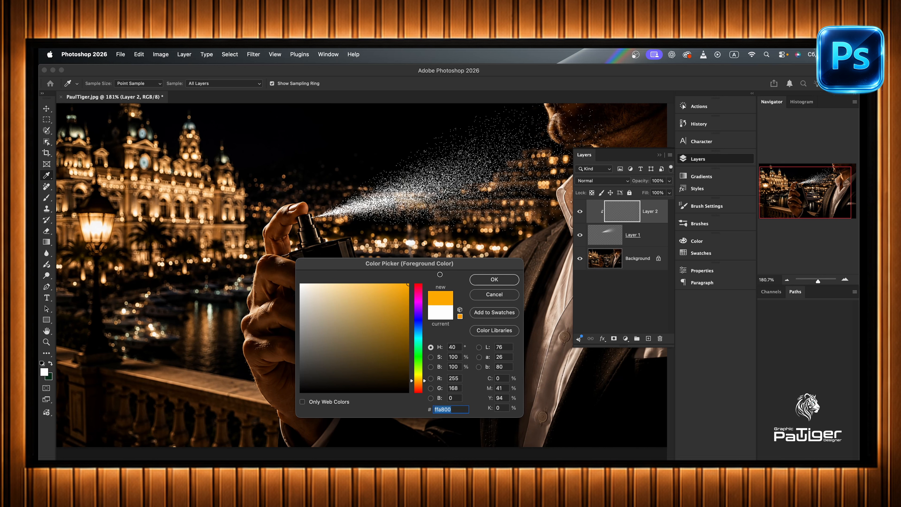
click(494, 280)
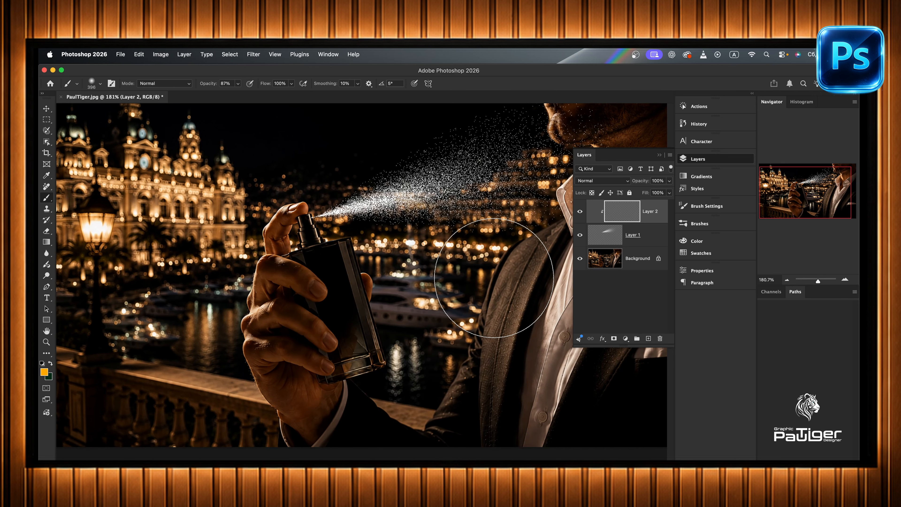
mouse_move(507, 262)
mouse_down()
mouse_move(392, 302)
mouse_move(372, 292)
mouse_move(537, 215)
mouse_move(568, 185)
mouse_move(578, 193)
mouse_move(559, 195)
mouse_move(537, 218)
mouse_move(579, 176)
mouse_move(477, 267)
mouse_up()
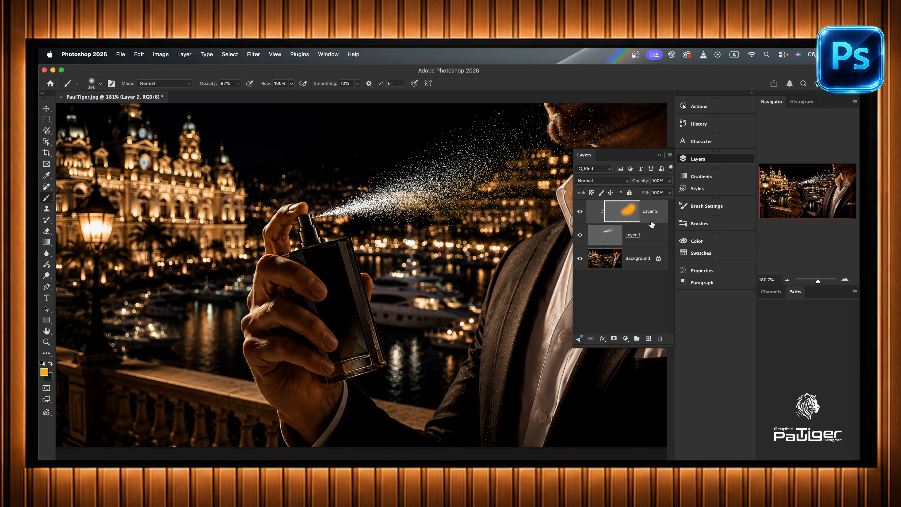
Merge the orange color layer and the spray layer into one layer
click(653, 235)
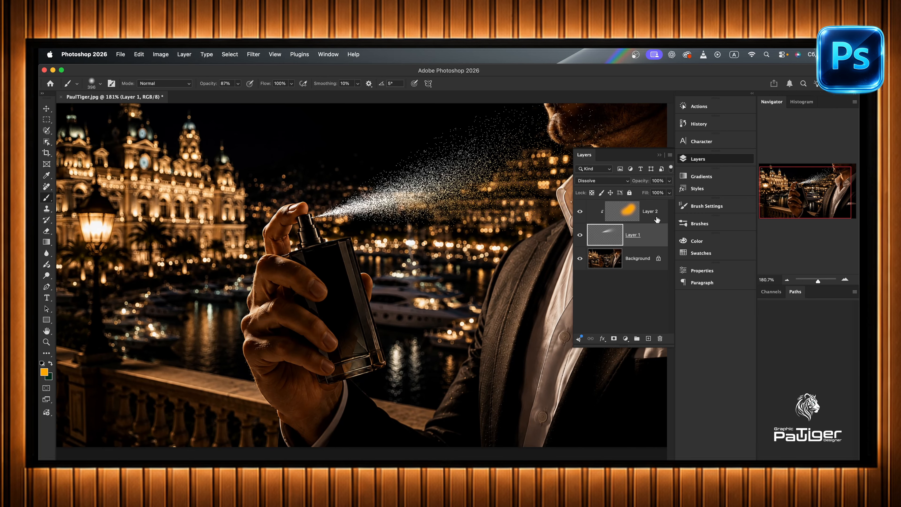
shift+click(657, 220)
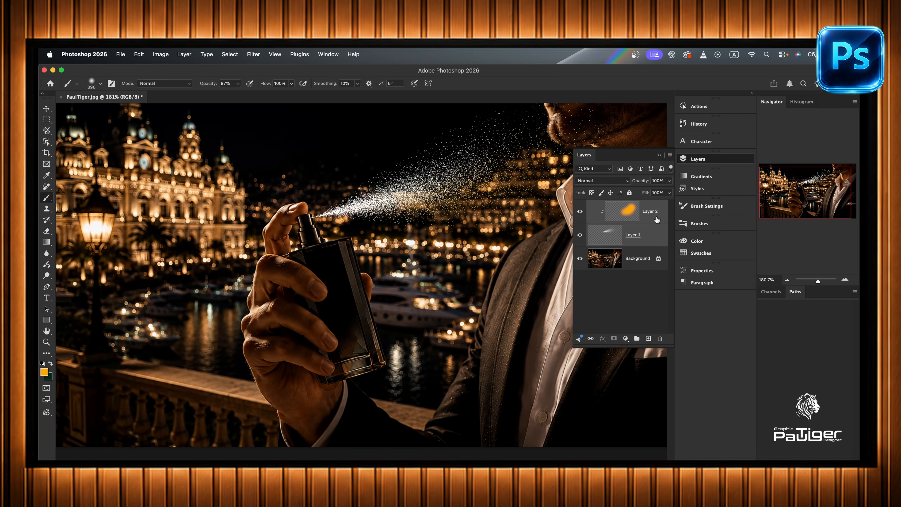
right_click(648, 220)
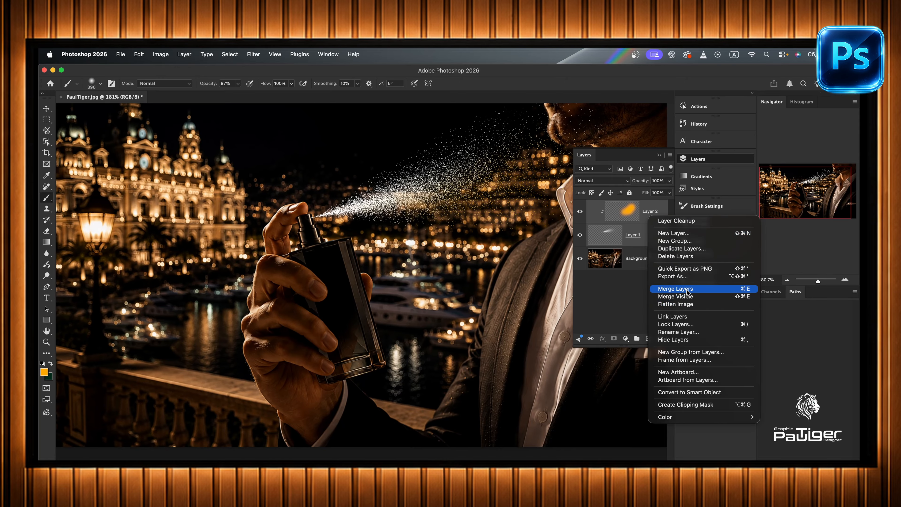
click(666, 289)
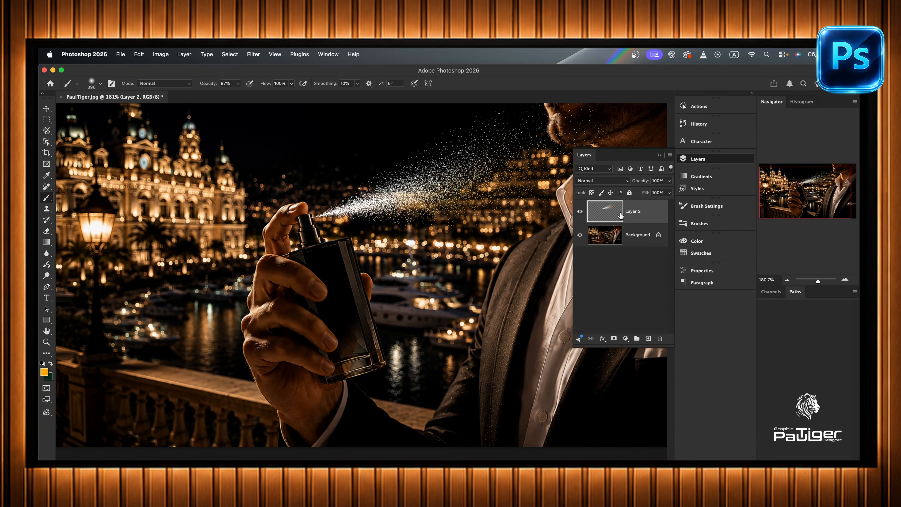
Apply a Motion Blur to the merged spray layer with an angle of 16° and a distance of 10 pixels
click(659, 157)
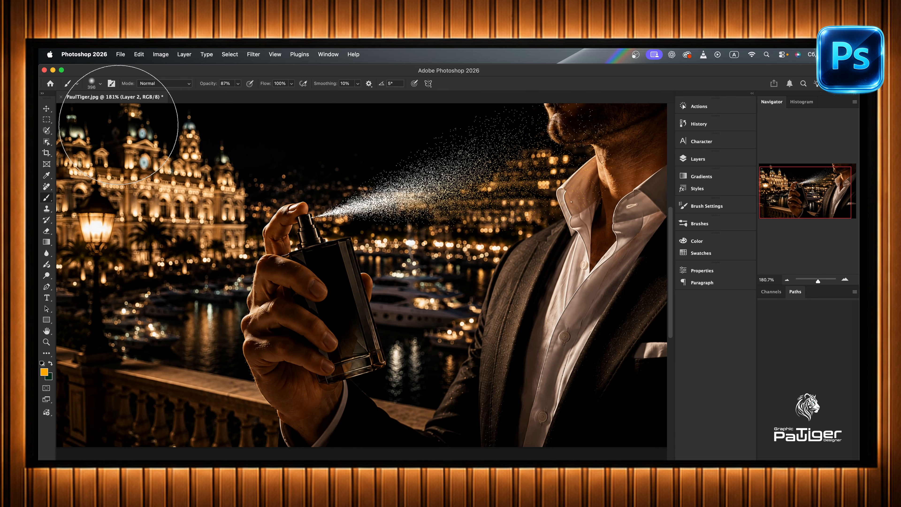
click(46, 108)
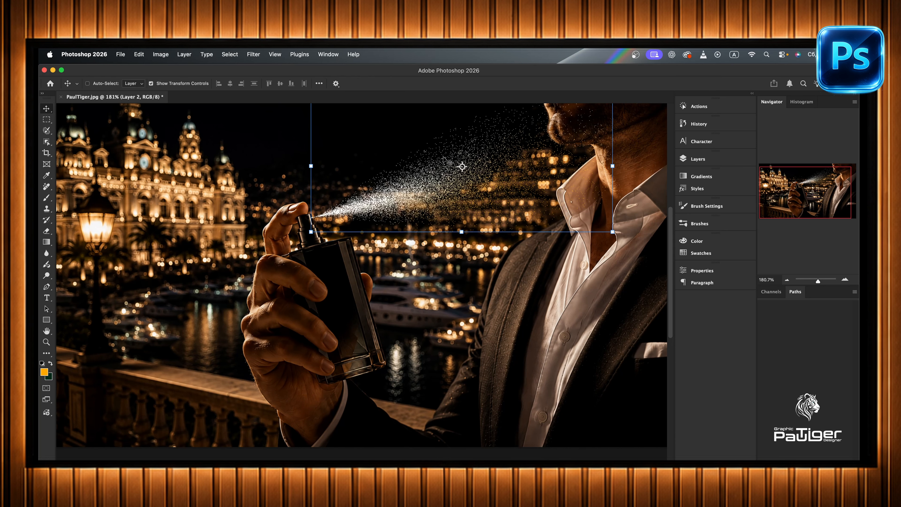
click(253, 55)
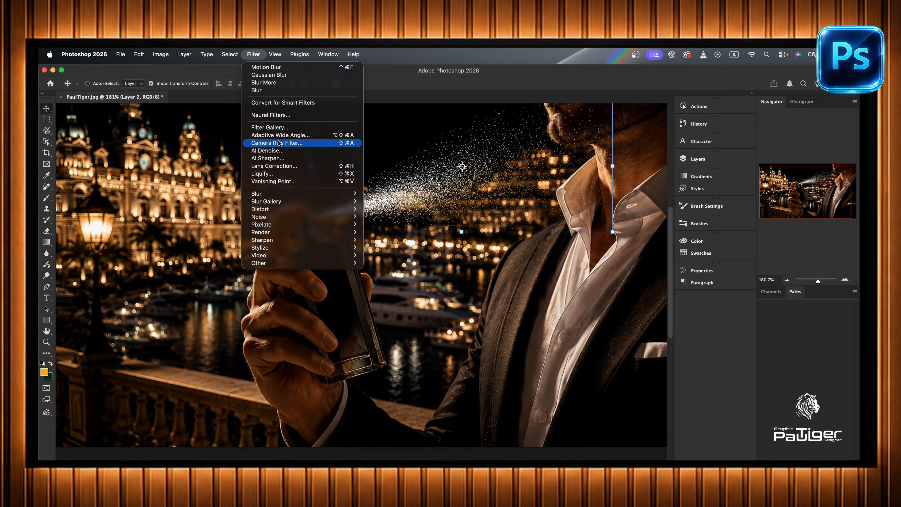
mouse_move(271, 195)
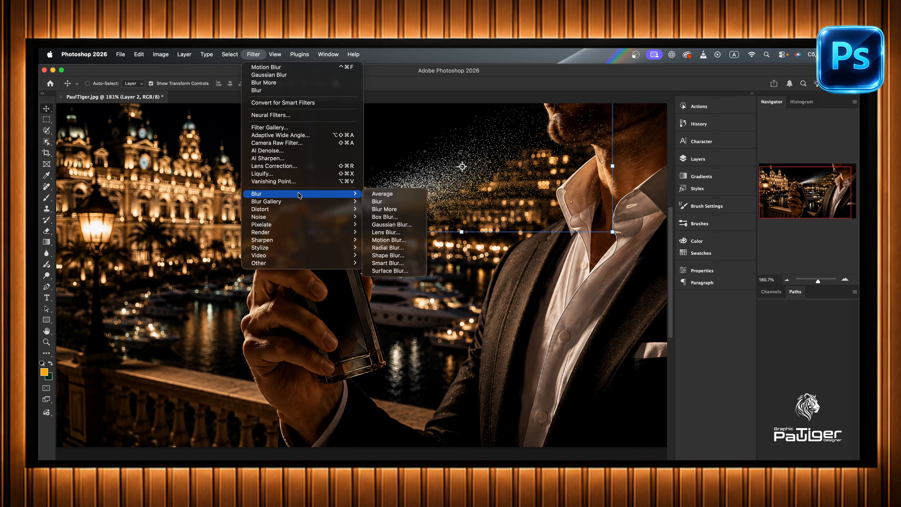
click(388, 241)
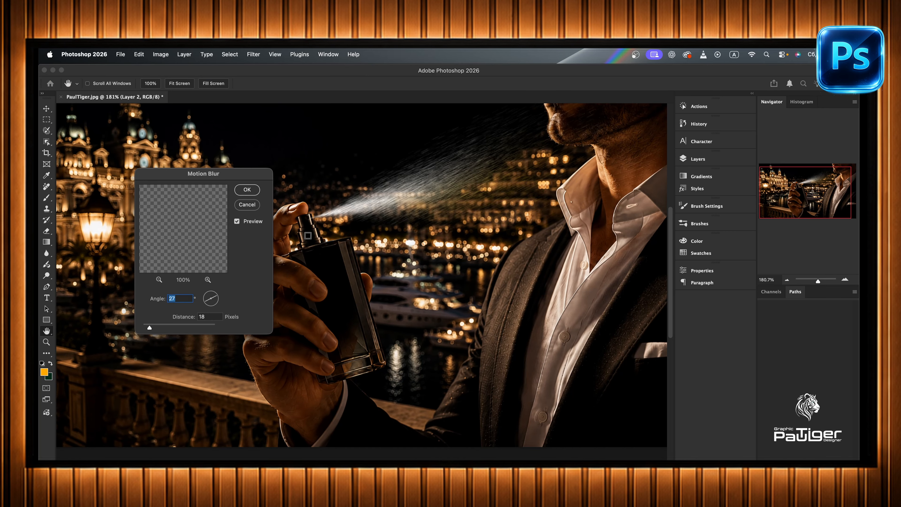
drag(215, 300, 219, 299)
key(Tab)
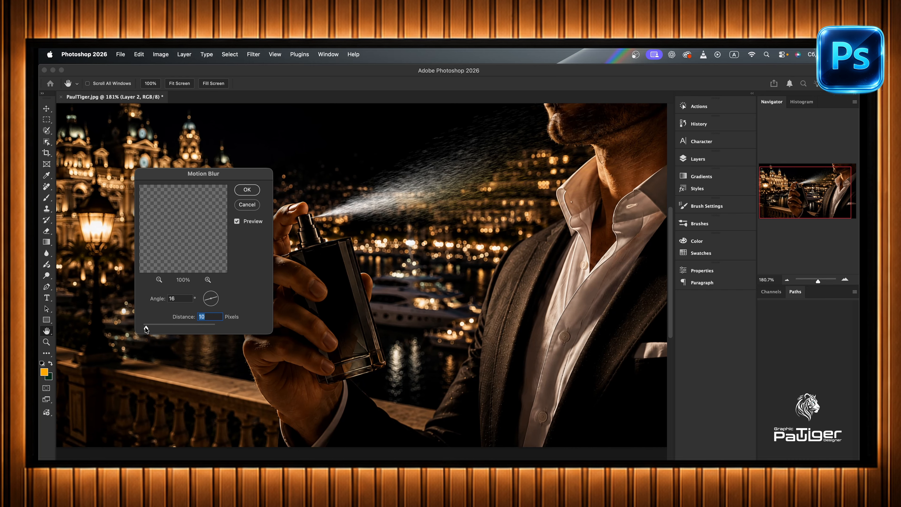
click(247, 190)
key(v)
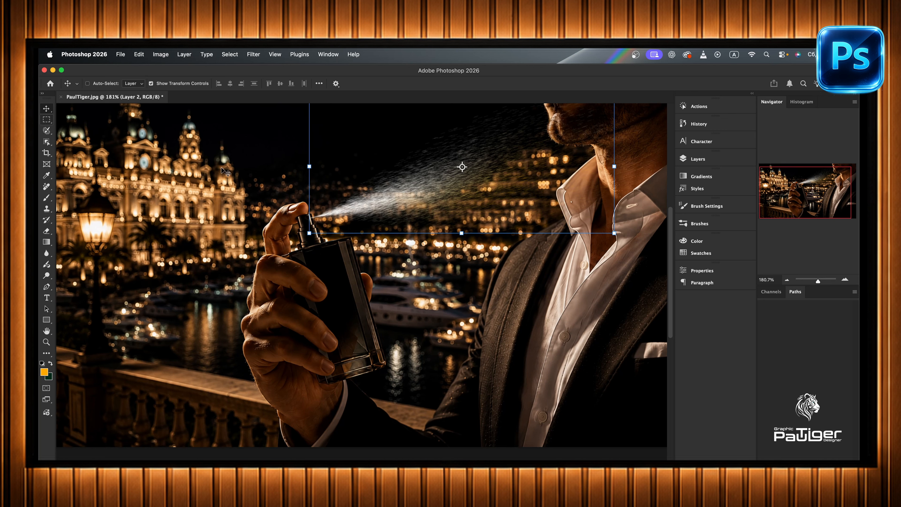
Toggle the spray layer's visibility off and on to compare the photo with and without the mist
click(697, 160)
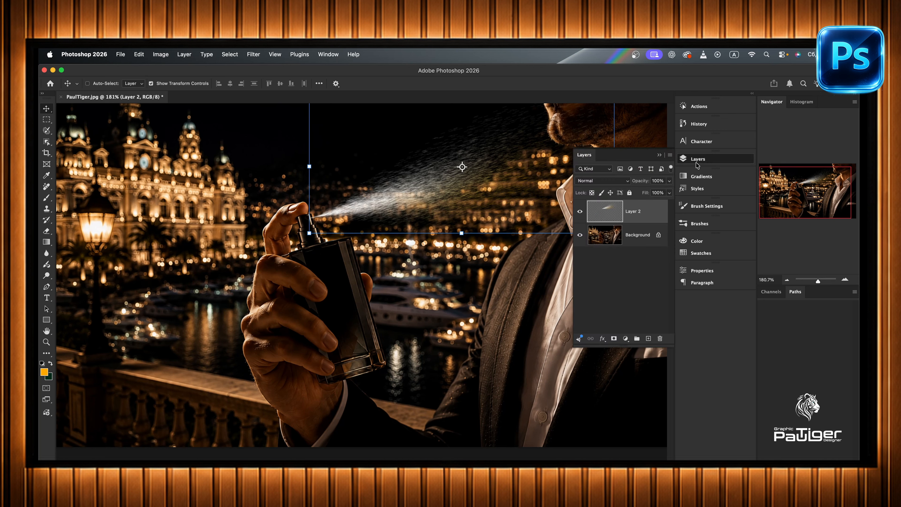
click(642, 266)
click(581, 213)
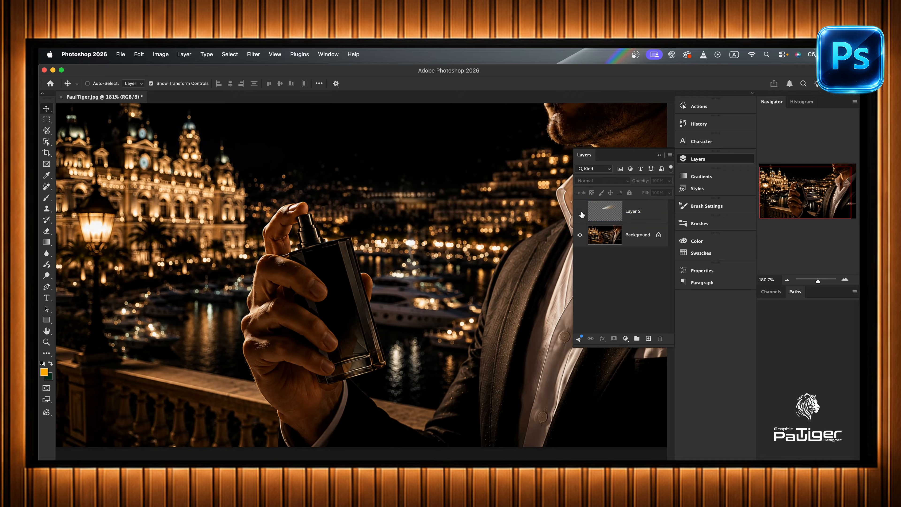
click(581, 212)
click(580, 212)
click(580, 212)
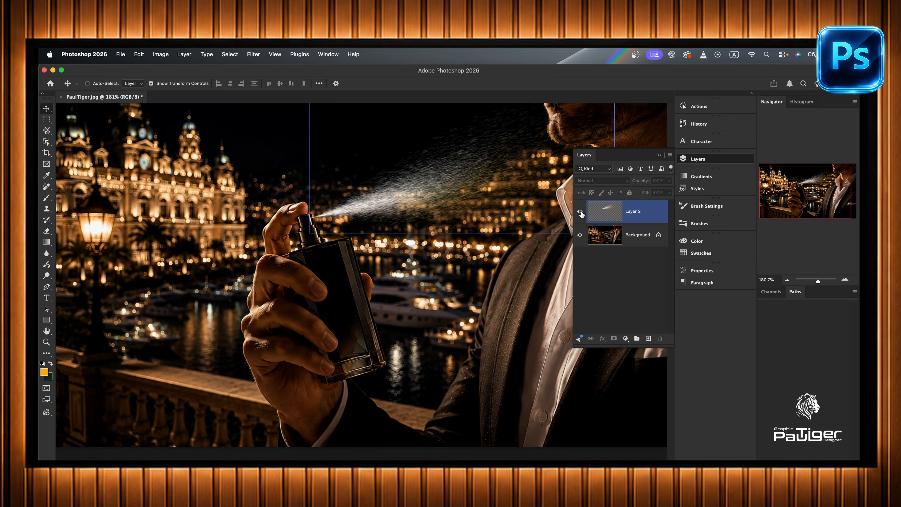